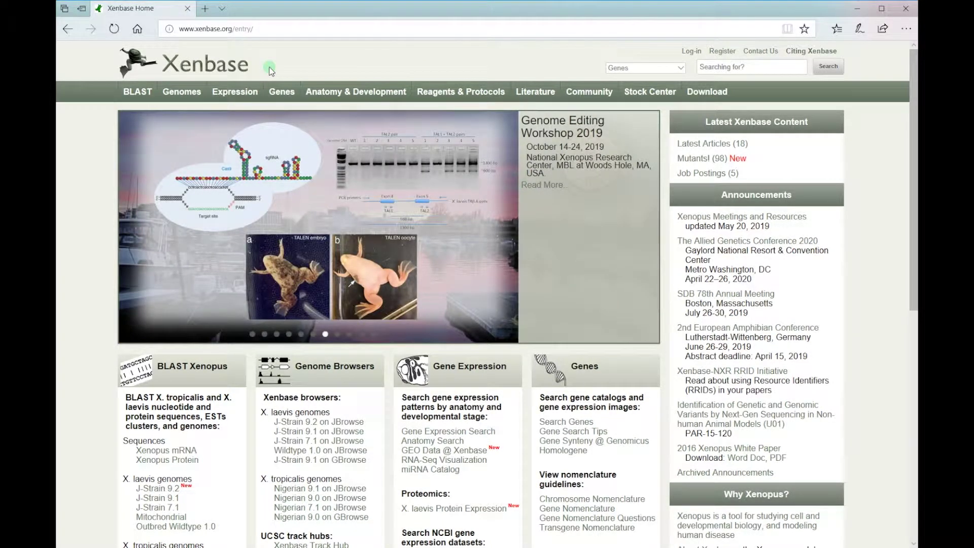
# Open Xenbase's GEO data search and switch it to the advanced search form
pyautogui.moveTo(234, 92)
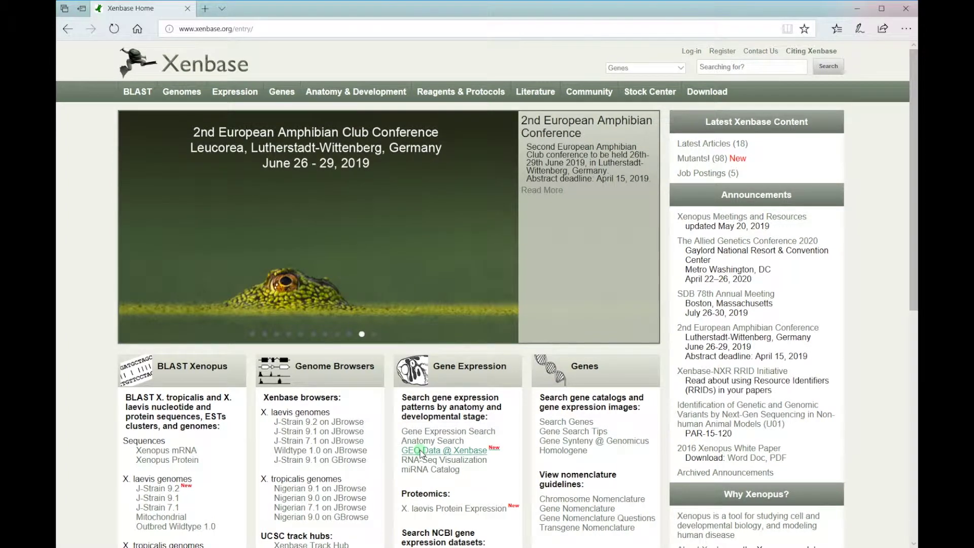
pyautogui.click(421, 451)
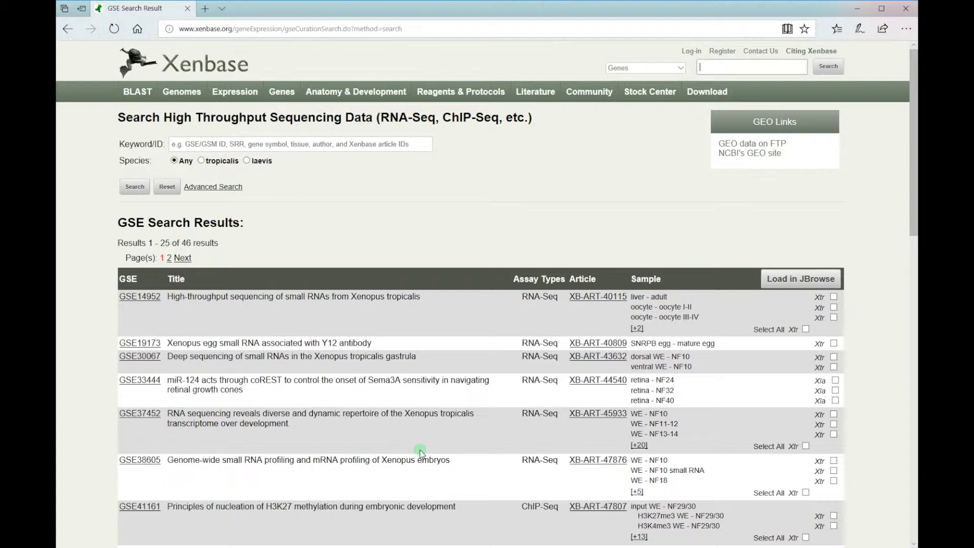
pyautogui.click(240, 188)
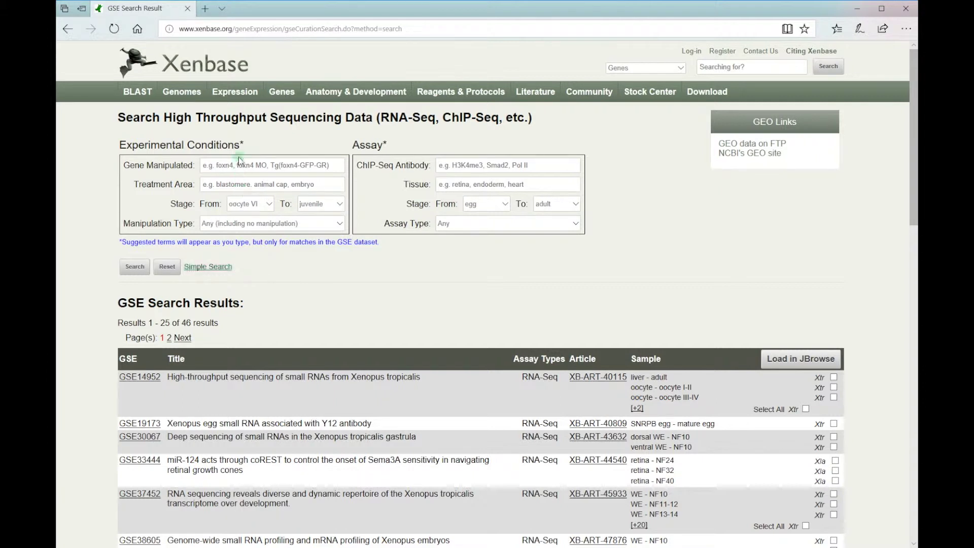
# Enter "fox" as the manipulated gene and "blas" as the treatment area in the experimental conditions
pyautogui.click(239, 166)
pyautogui.write('fox')
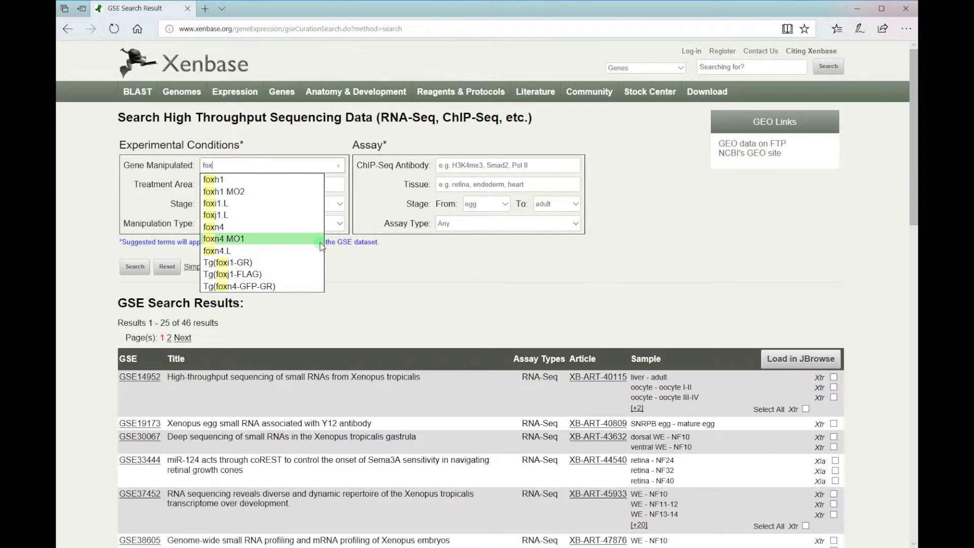
pyautogui.click(354, 264)
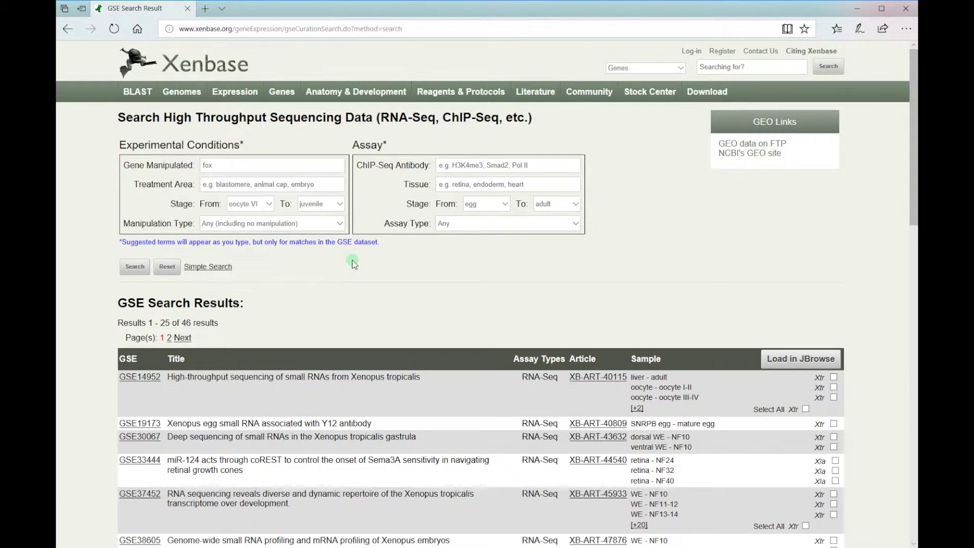
pyautogui.click(301, 188)
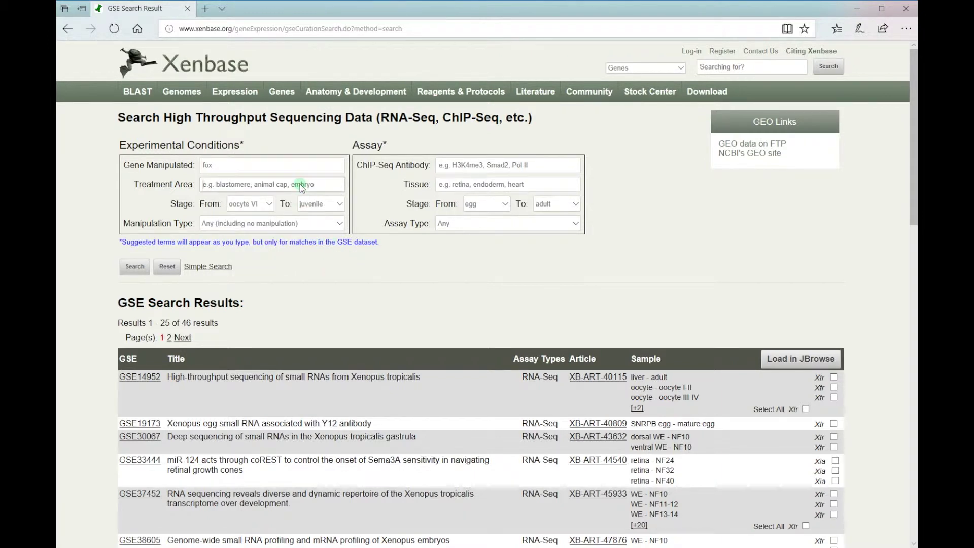
pyautogui.write('blas')
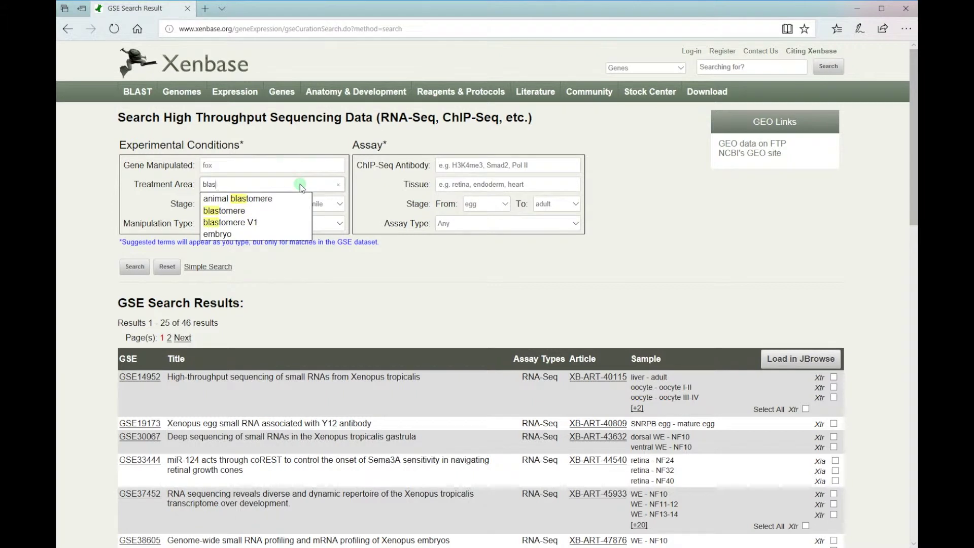
pyautogui.click(351, 192)
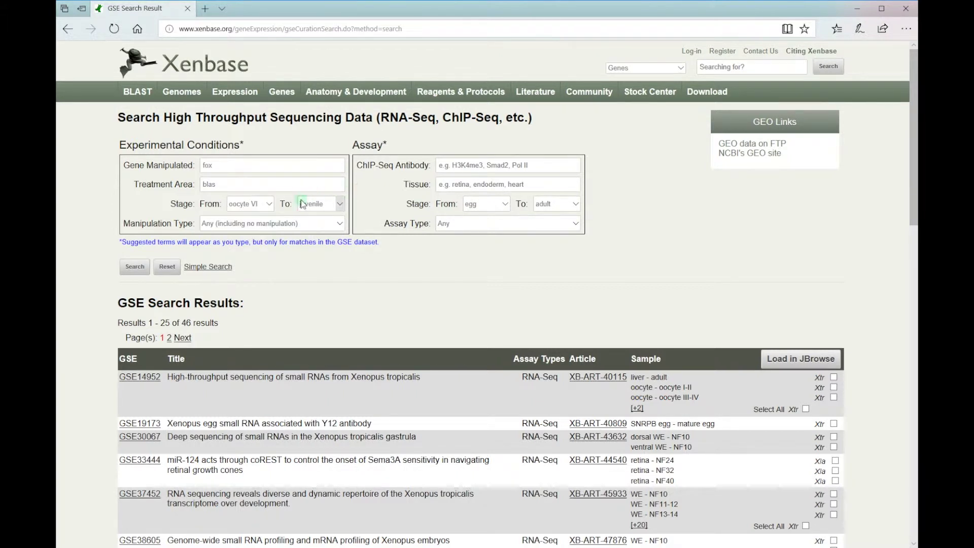
# Look through the stage range and manipulation type options of the experimental conditions
pyautogui.click(269, 207)
pyautogui.click(343, 206)
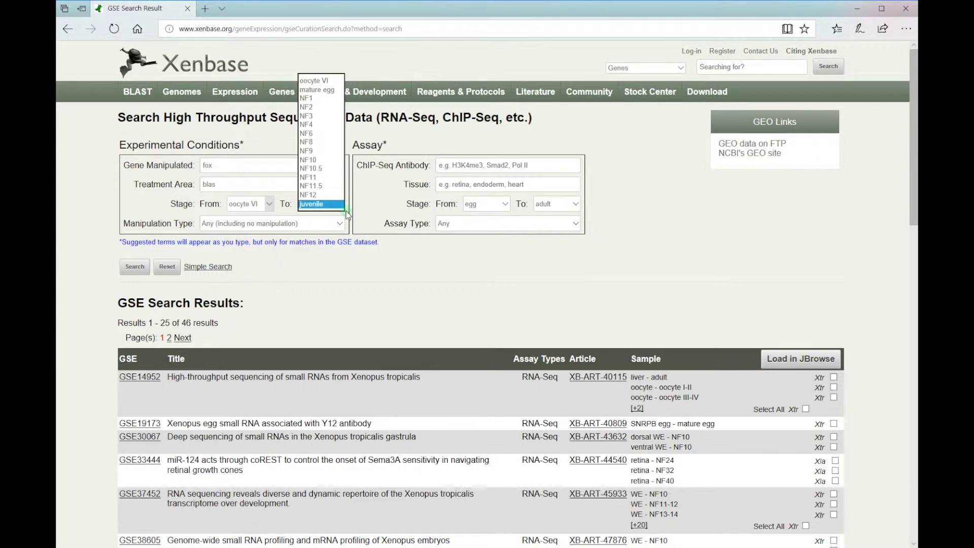
pyautogui.click(341, 205)
pyautogui.click(341, 224)
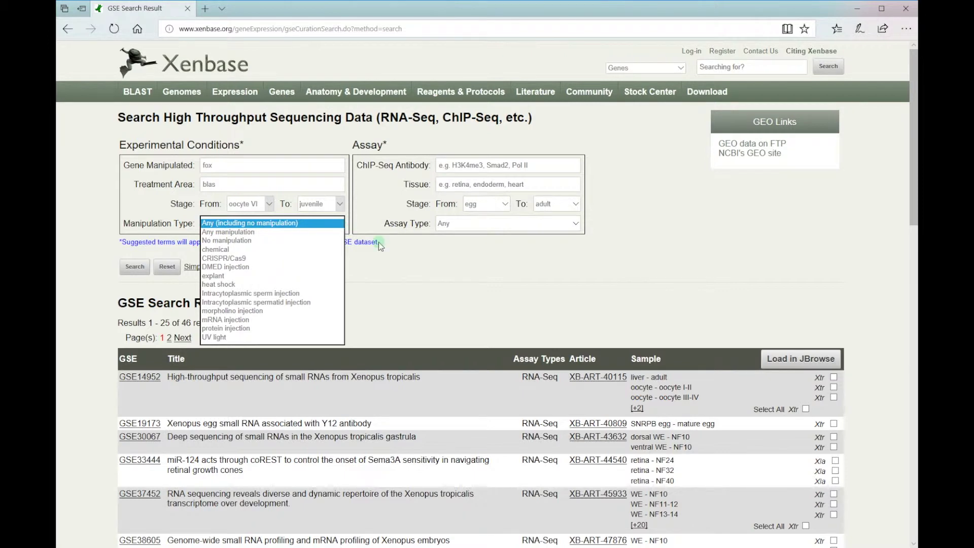
pyautogui.click(419, 263)
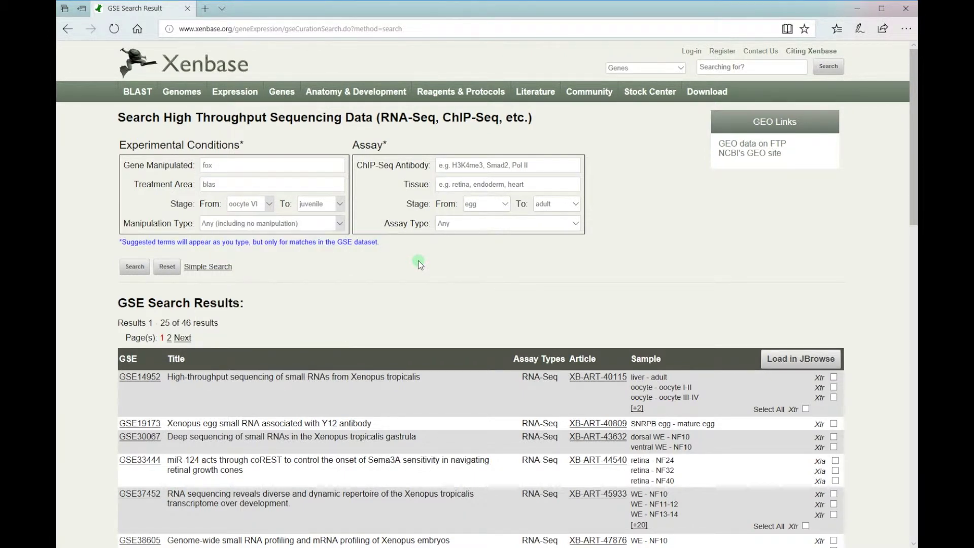
# Enter "h3k" as the ChIP-Seq antibody and "foreg" as the tissue in the assay criteria
pyautogui.click(441, 164)
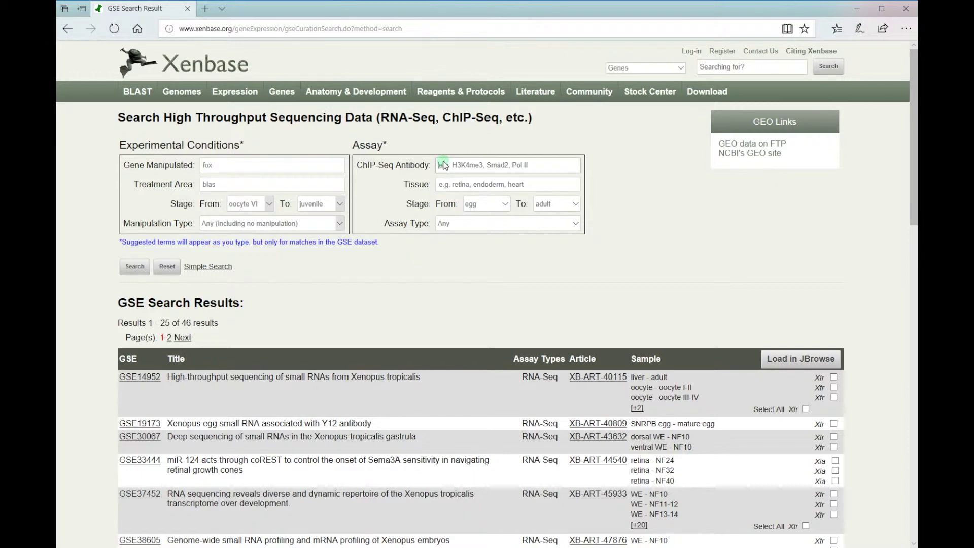
pyautogui.write('h3k')
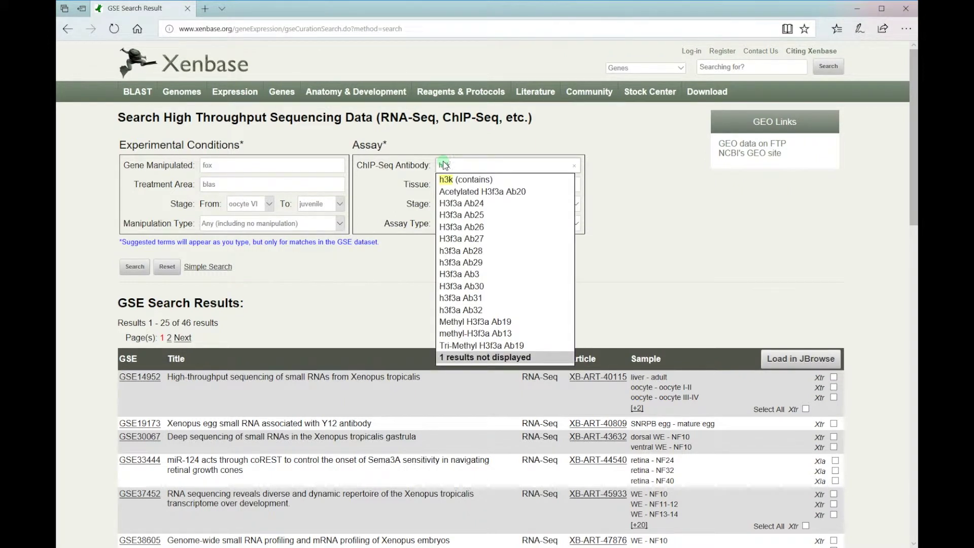
pyautogui.click(562, 186)
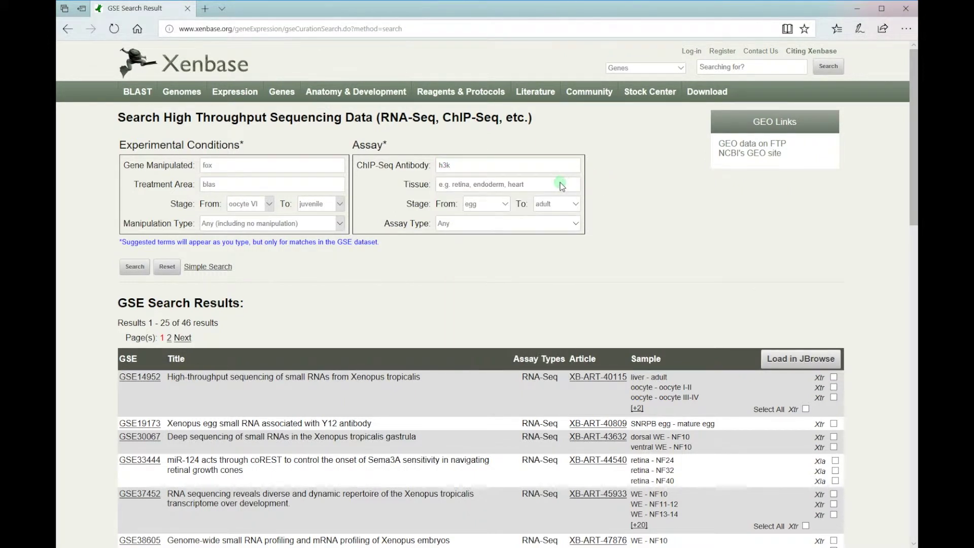
pyautogui.write('t')
pyautogui.write('or')
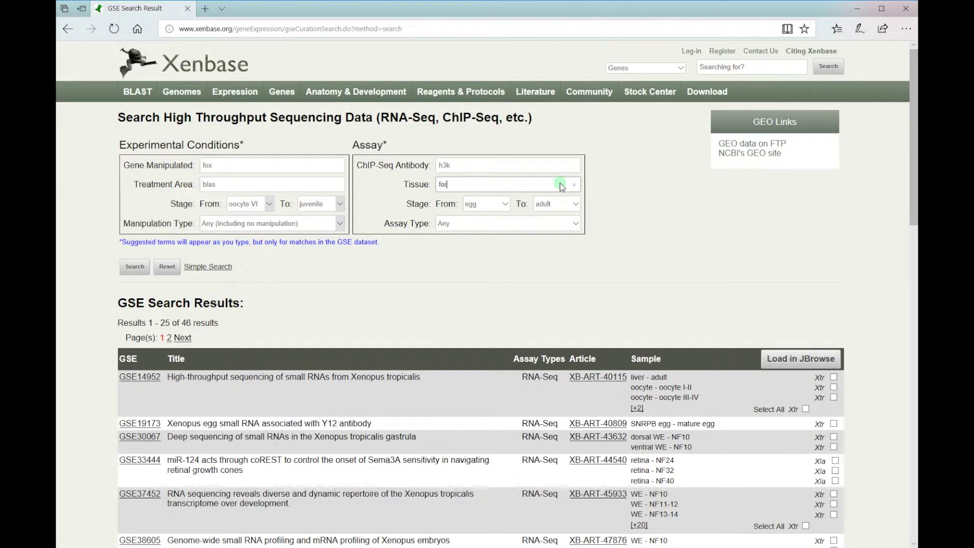
pyautogui.write('eg')
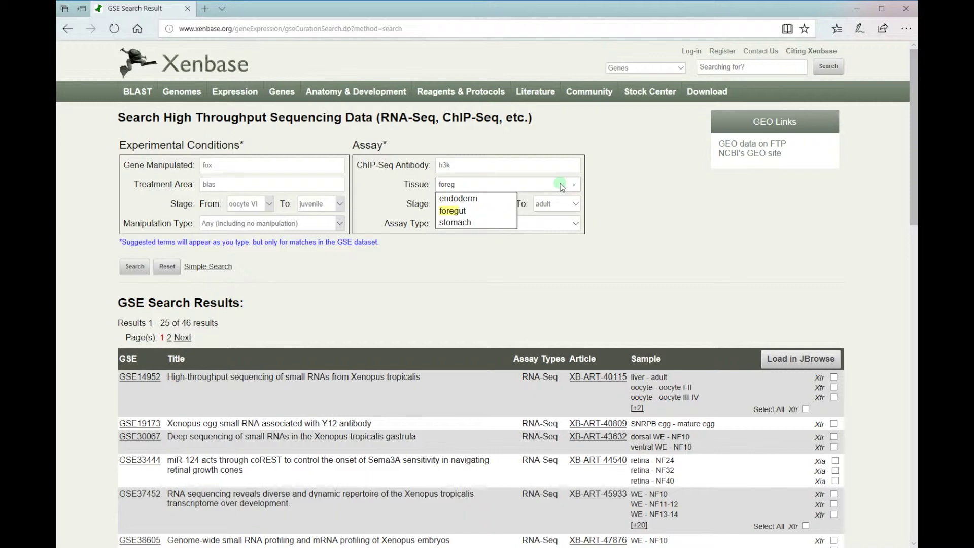
pyautogui.click(628, 215)
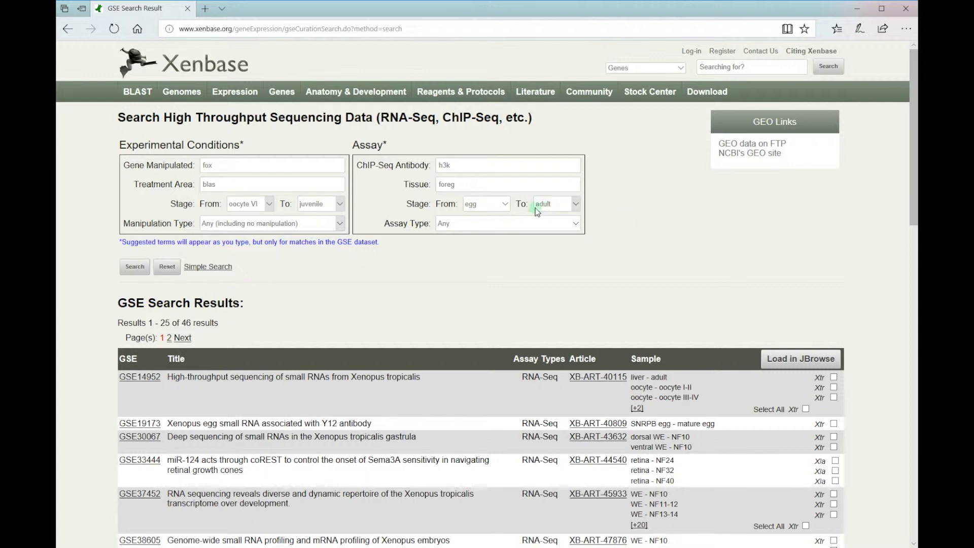
# Look through the assay's stage range and assay type options, and reset the whole search form
pyautogui.click(508, 205)
pyautogui.click(571, 206)
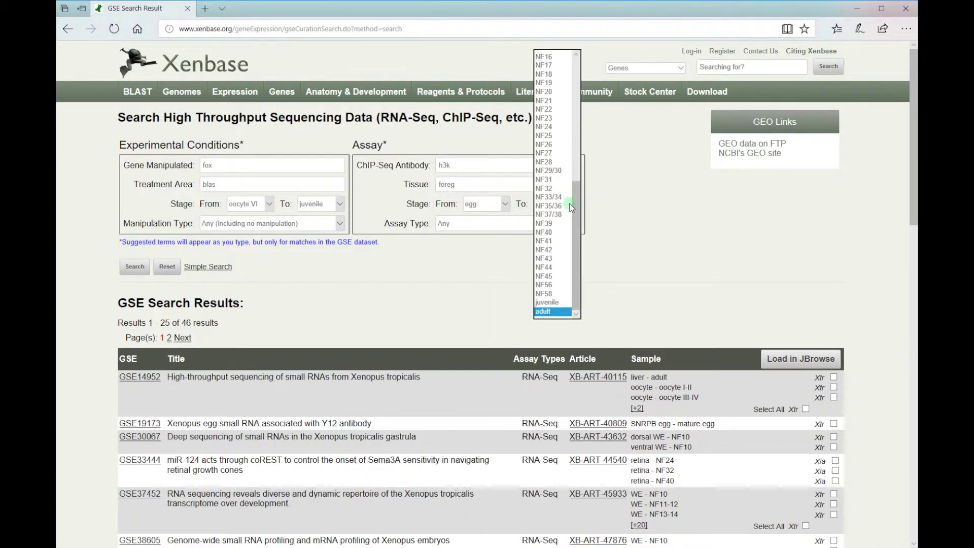
pyautogui.click(577, 226)
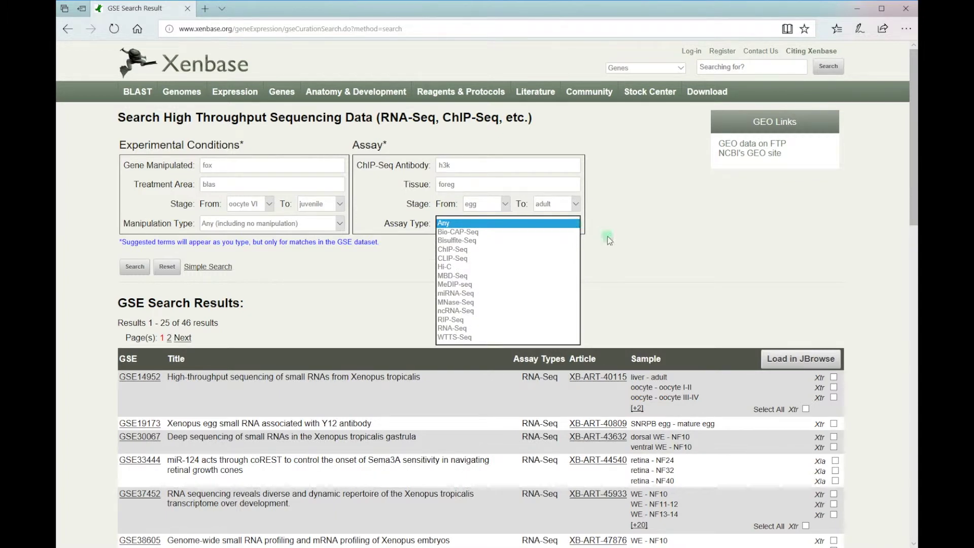
pyautogui.click(621, 260)
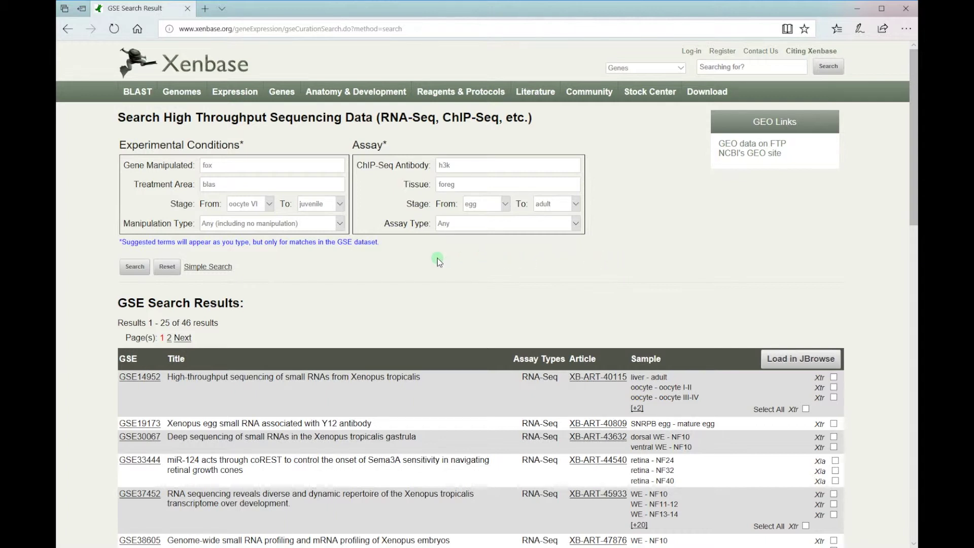
pyautogui.click(159, 269)
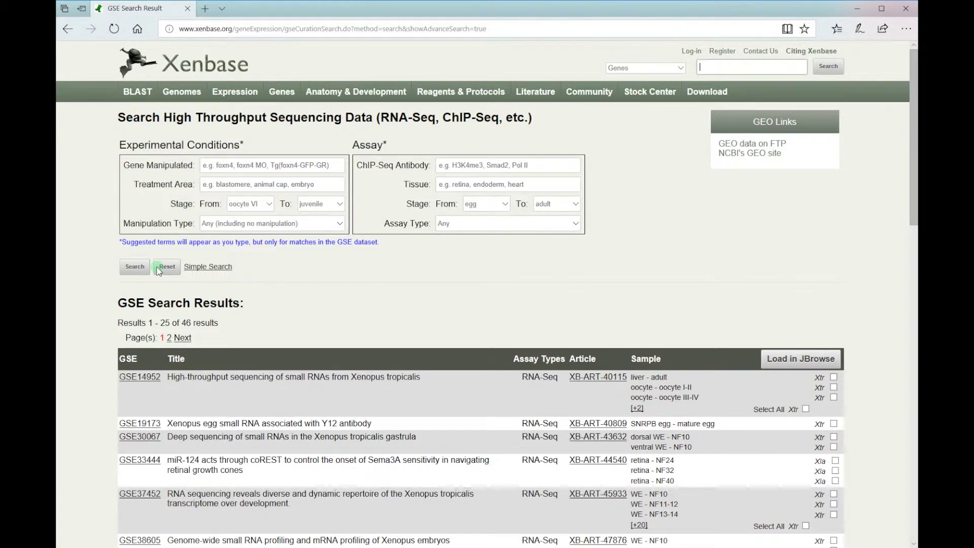
# Set the manipulated gene to tcf21 and the manipulation type to Any manipulation
pyautogui.click(235, 166)
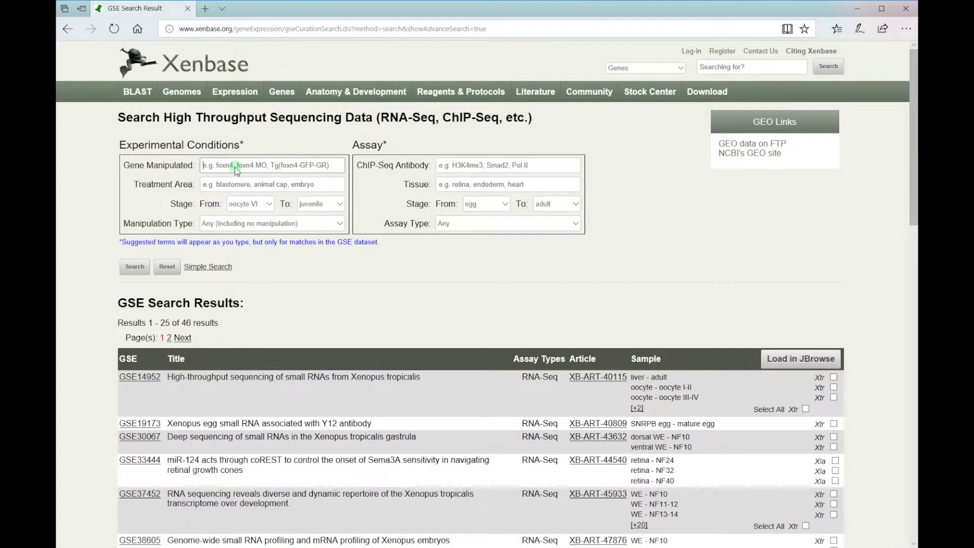
pyautogui.write('tcf21')
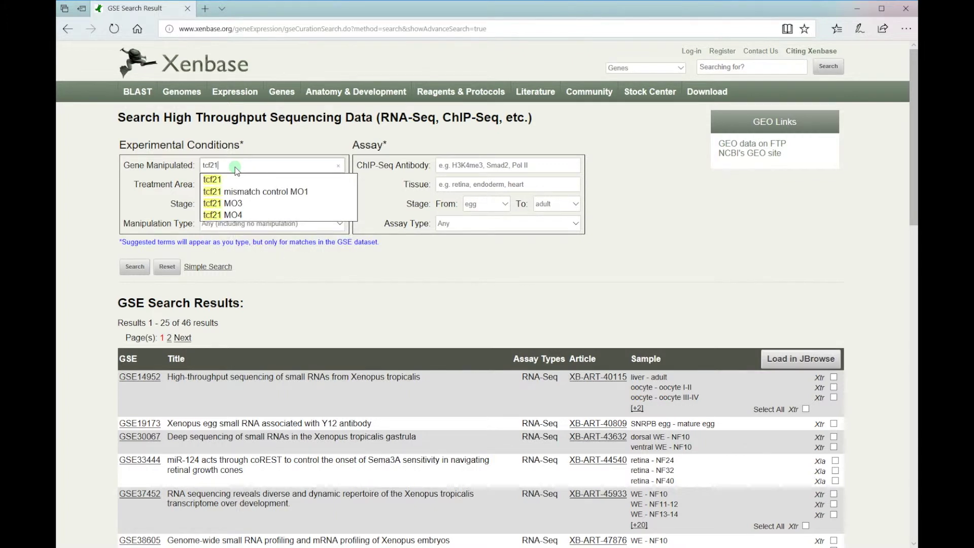
pyautogui.click(235, 181)
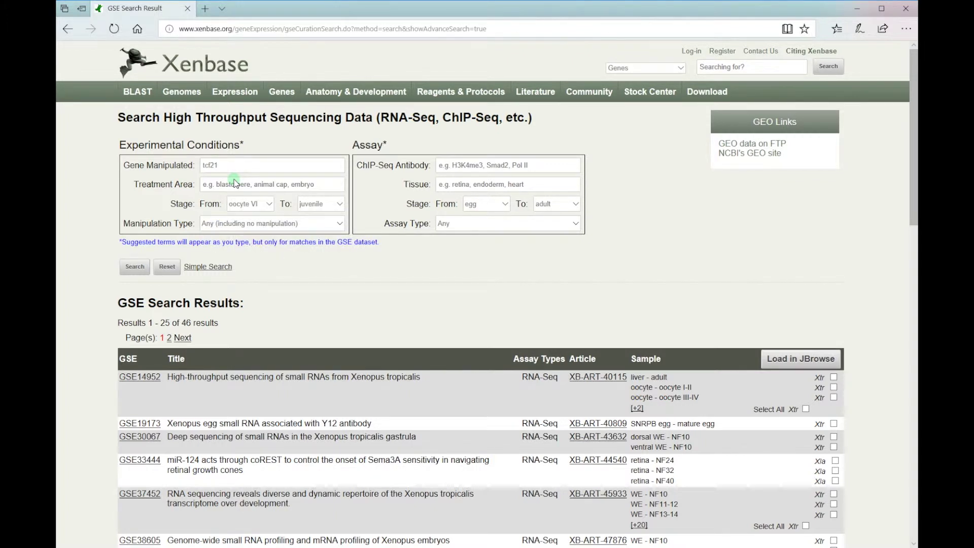
pyautogui.click(340, 223)
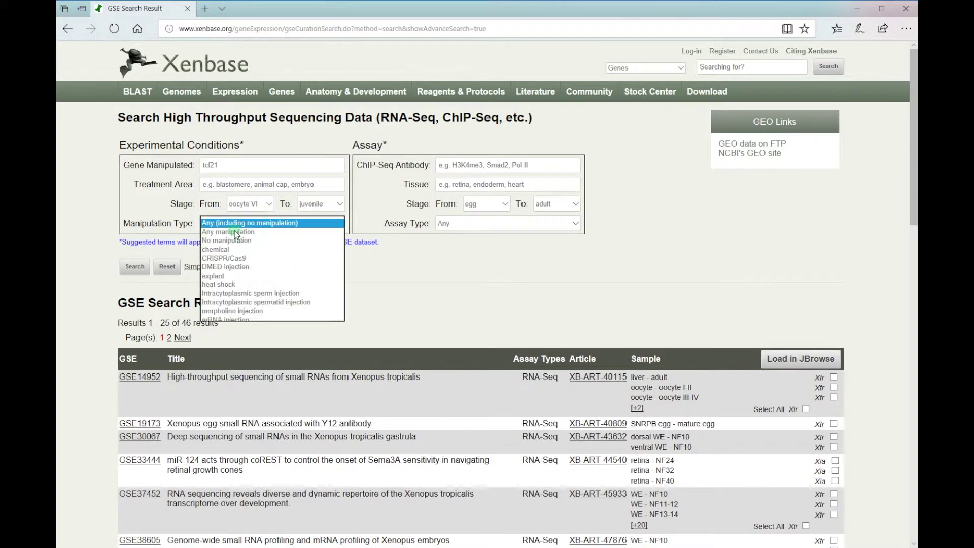
pyautogui.click(236, 236)
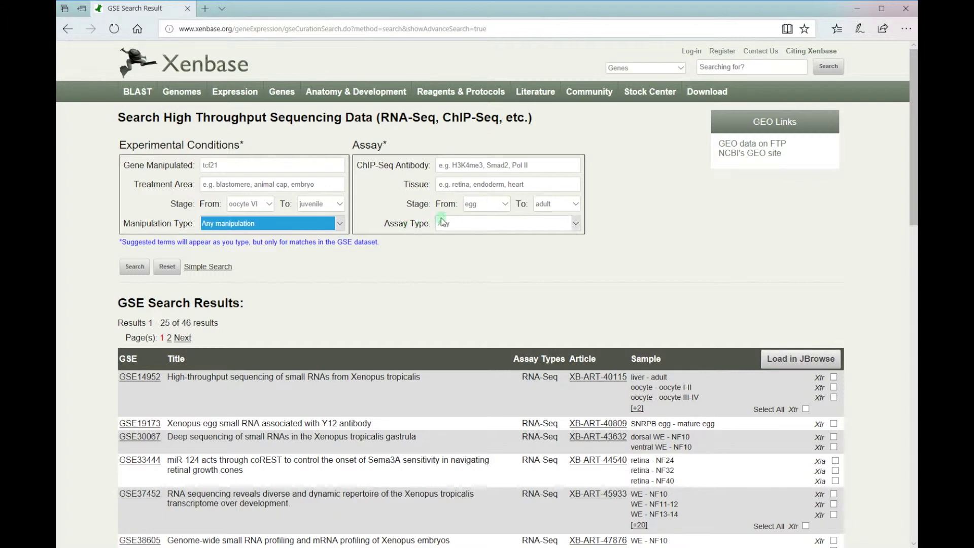
# Restrict the assay to heart tissue and the RNA-Seq type, and run the search
pyautogui.click(467, 181)
pyautogui.write('heart')
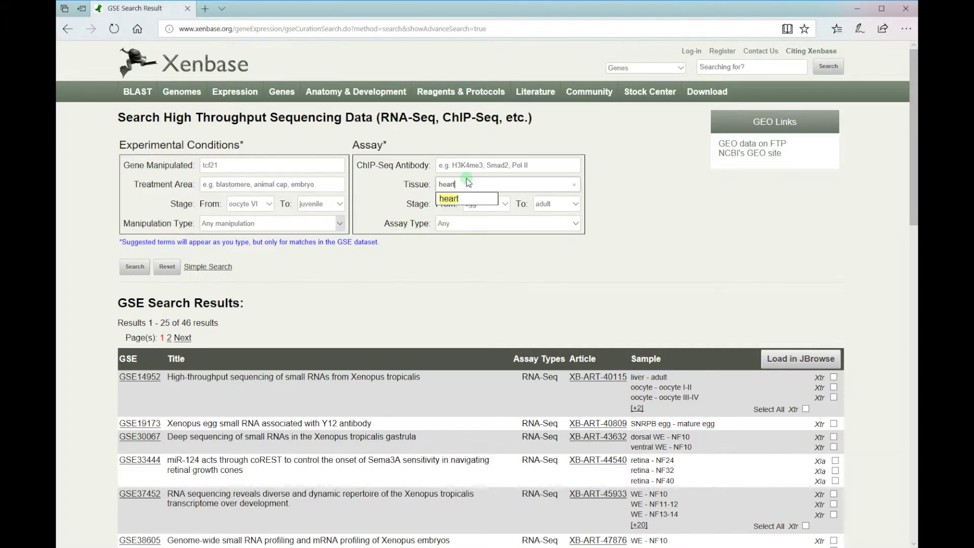
pyautogui.click(455, 199)
pyautogui.click(458, 224)
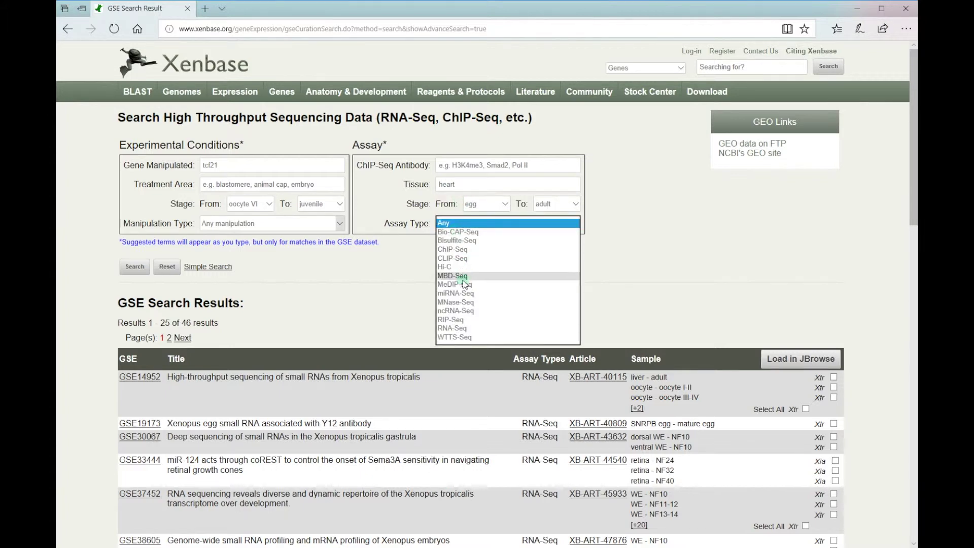
pyautogui.click(465, 328)
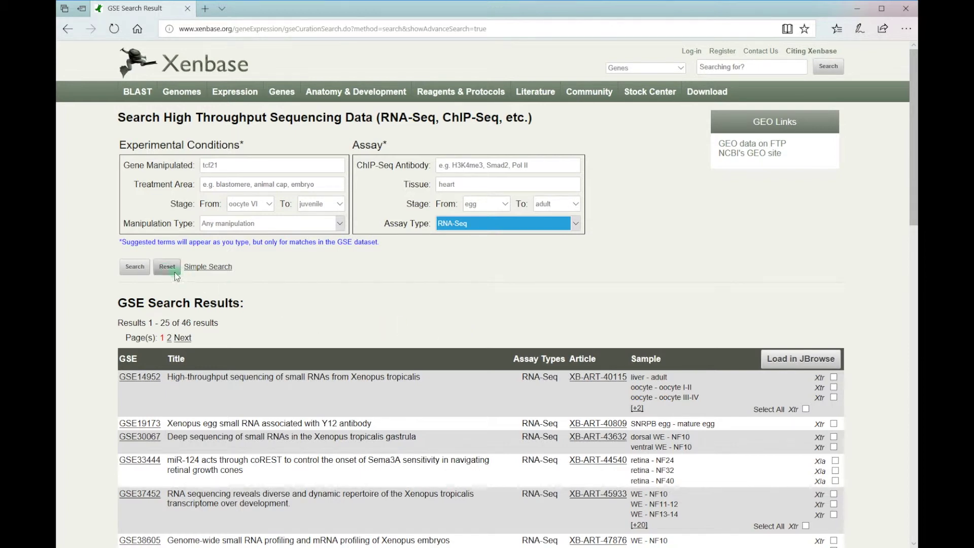
pyautogui.click(144, 265)
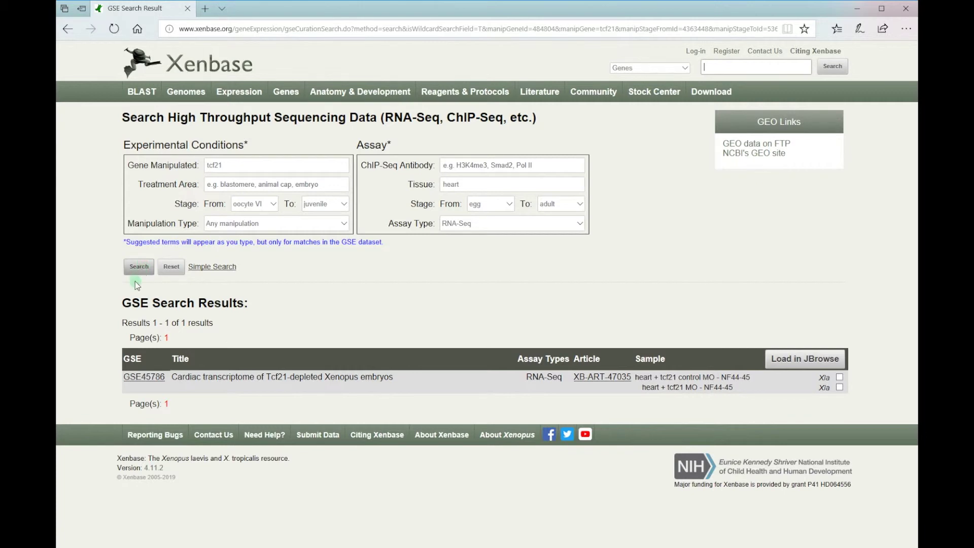
# View the details page of GEO series GSE45786 and return to the search results
pyautogui.click(131, 377)
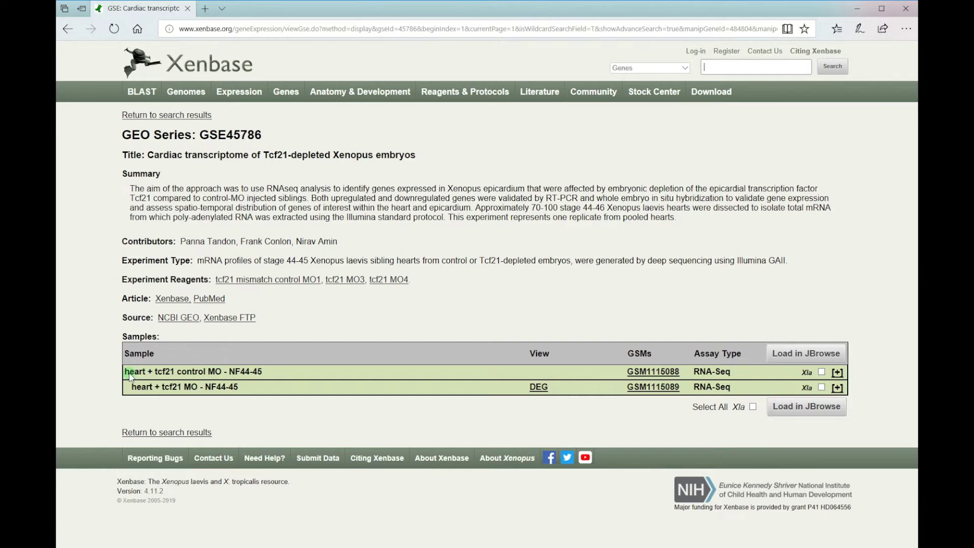
pyautogui.click(133, 432)
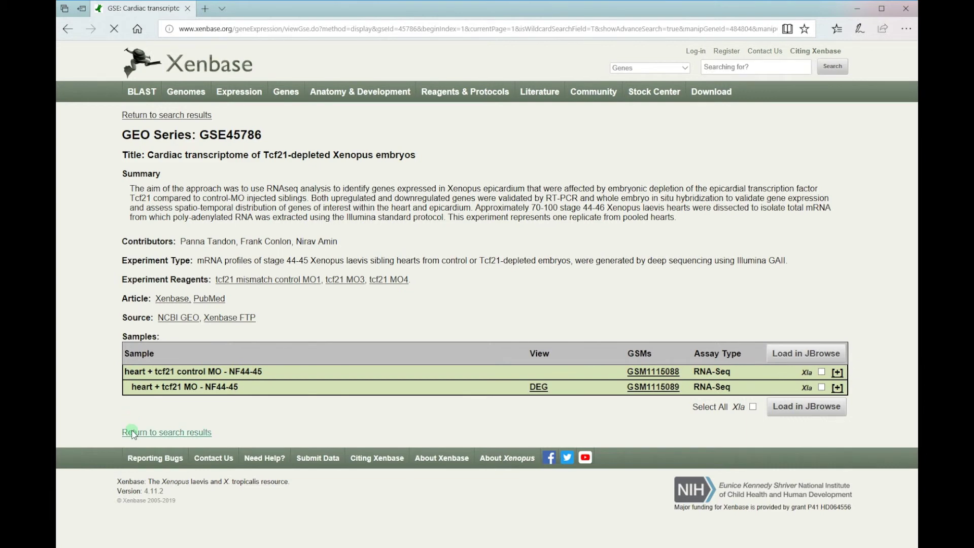